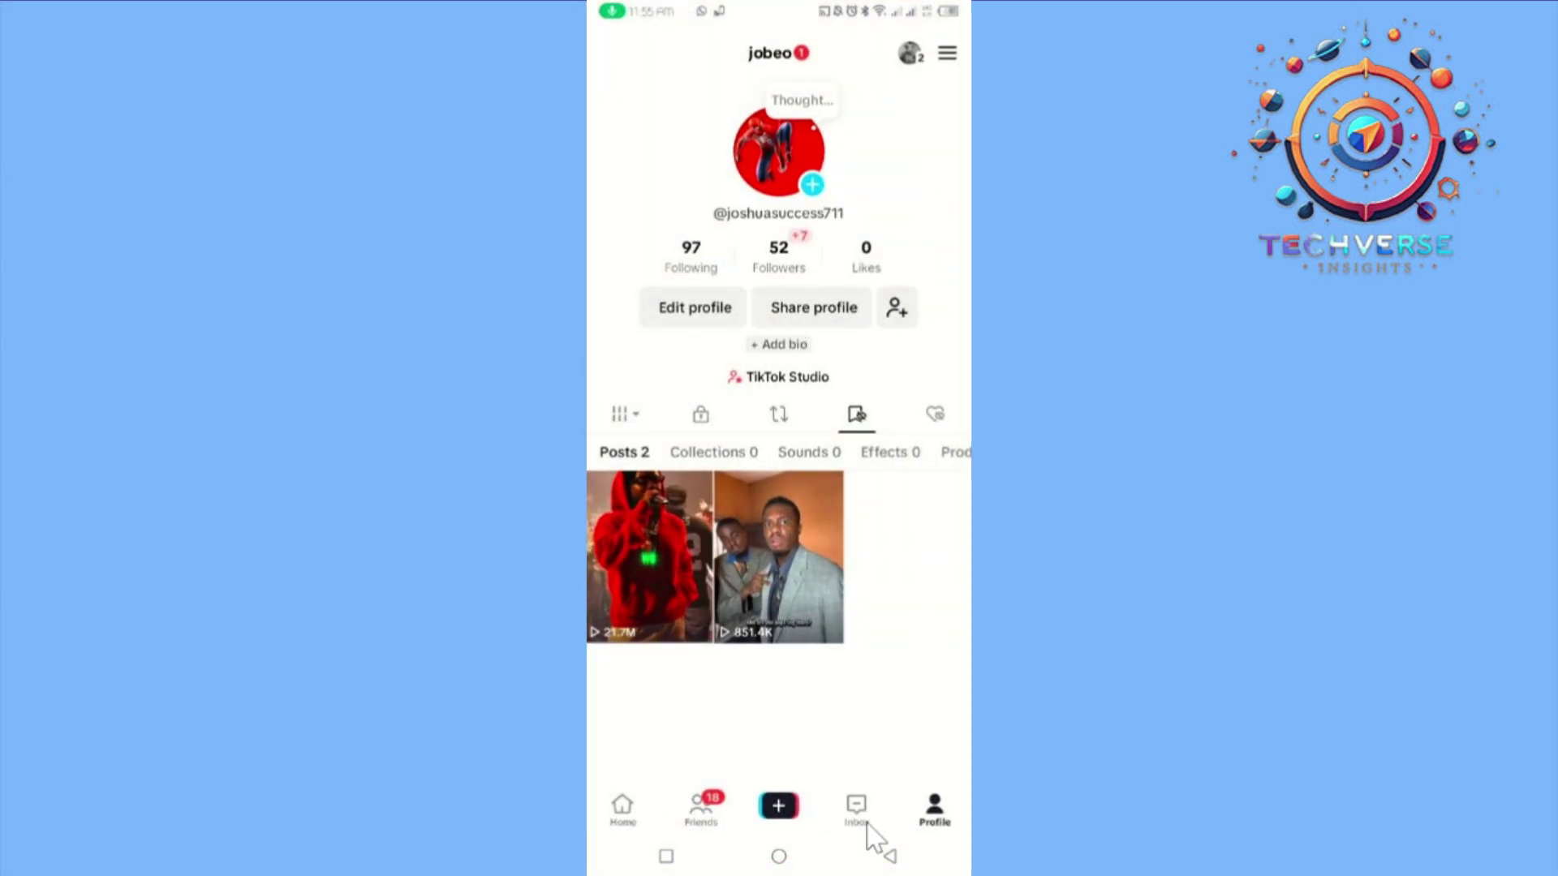
Leave the profile for the home feed and open the Inbox of conversations
click(623, 810)
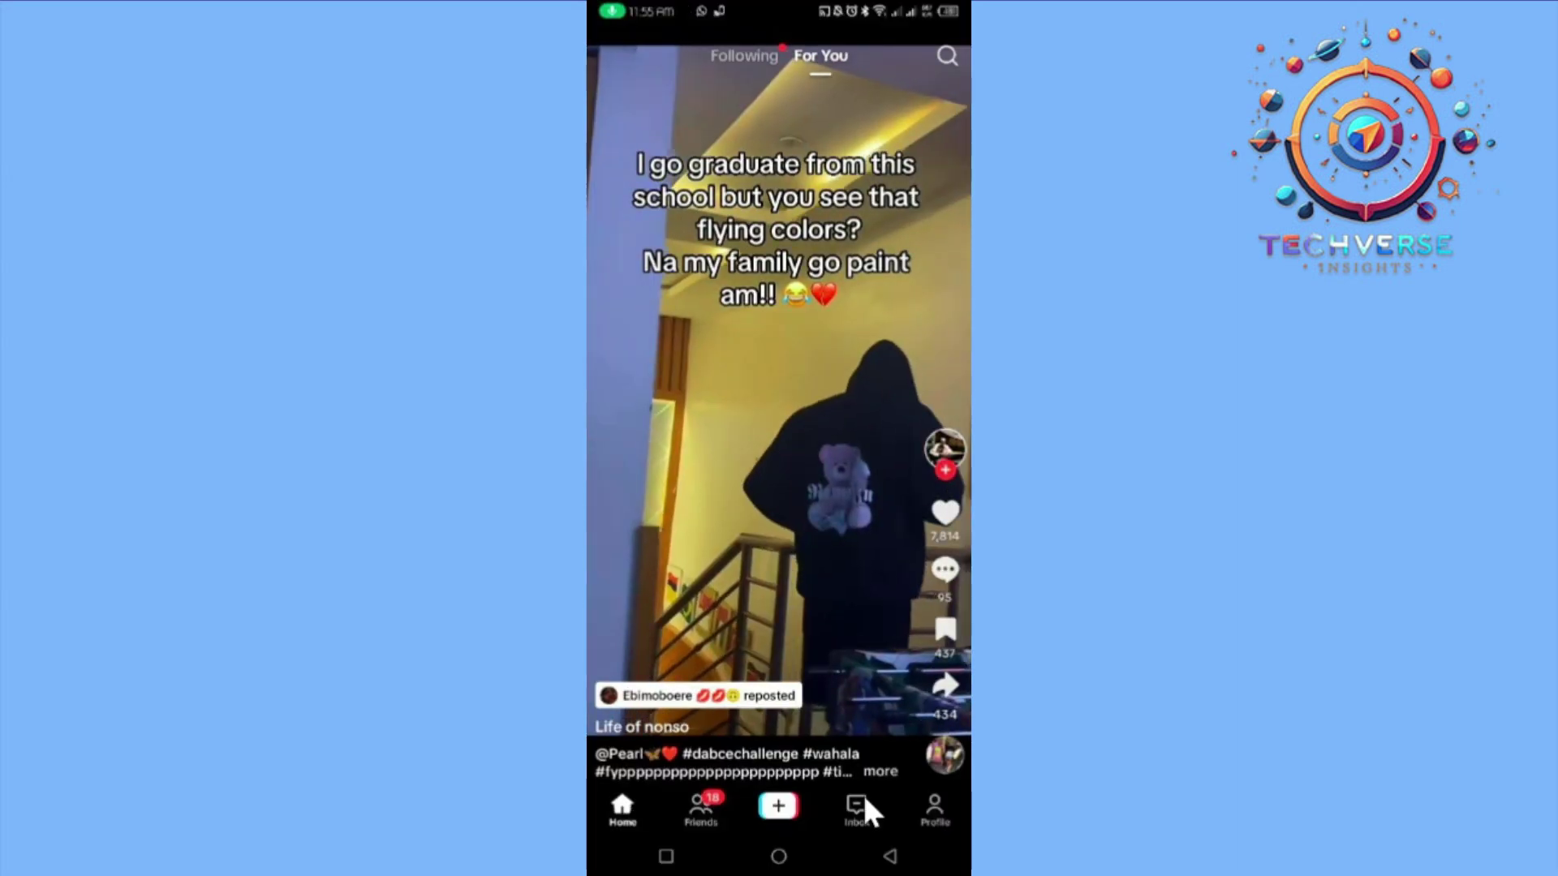
click(855, 806)
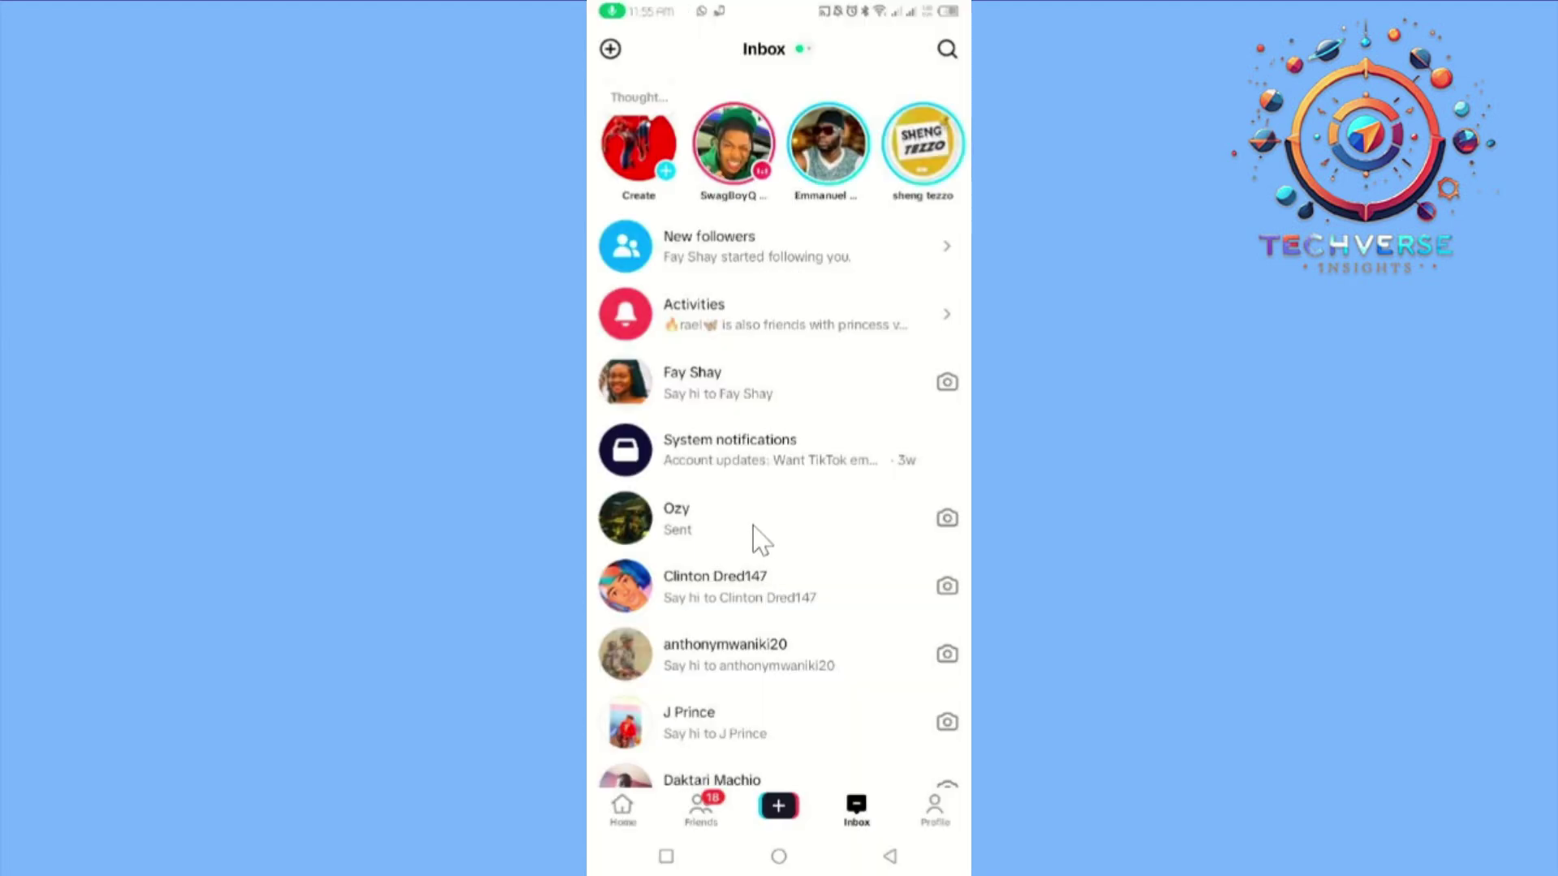
scroll(762, 539, down, 5)
scroll(762, 539, down, 3)
scroll(762, 540, down, 2)
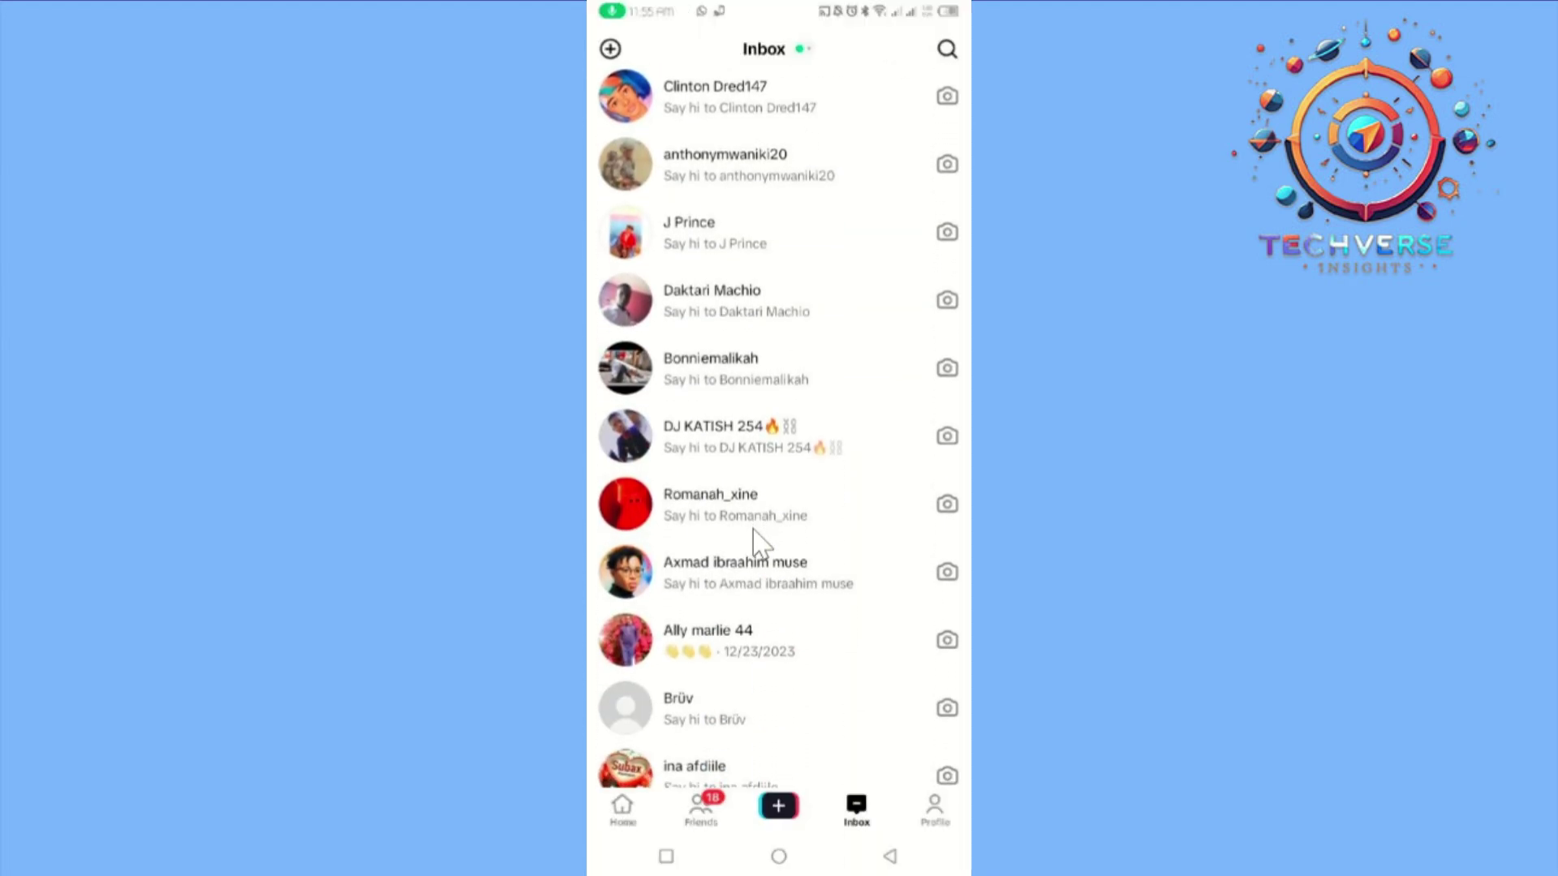
click(769, 651)
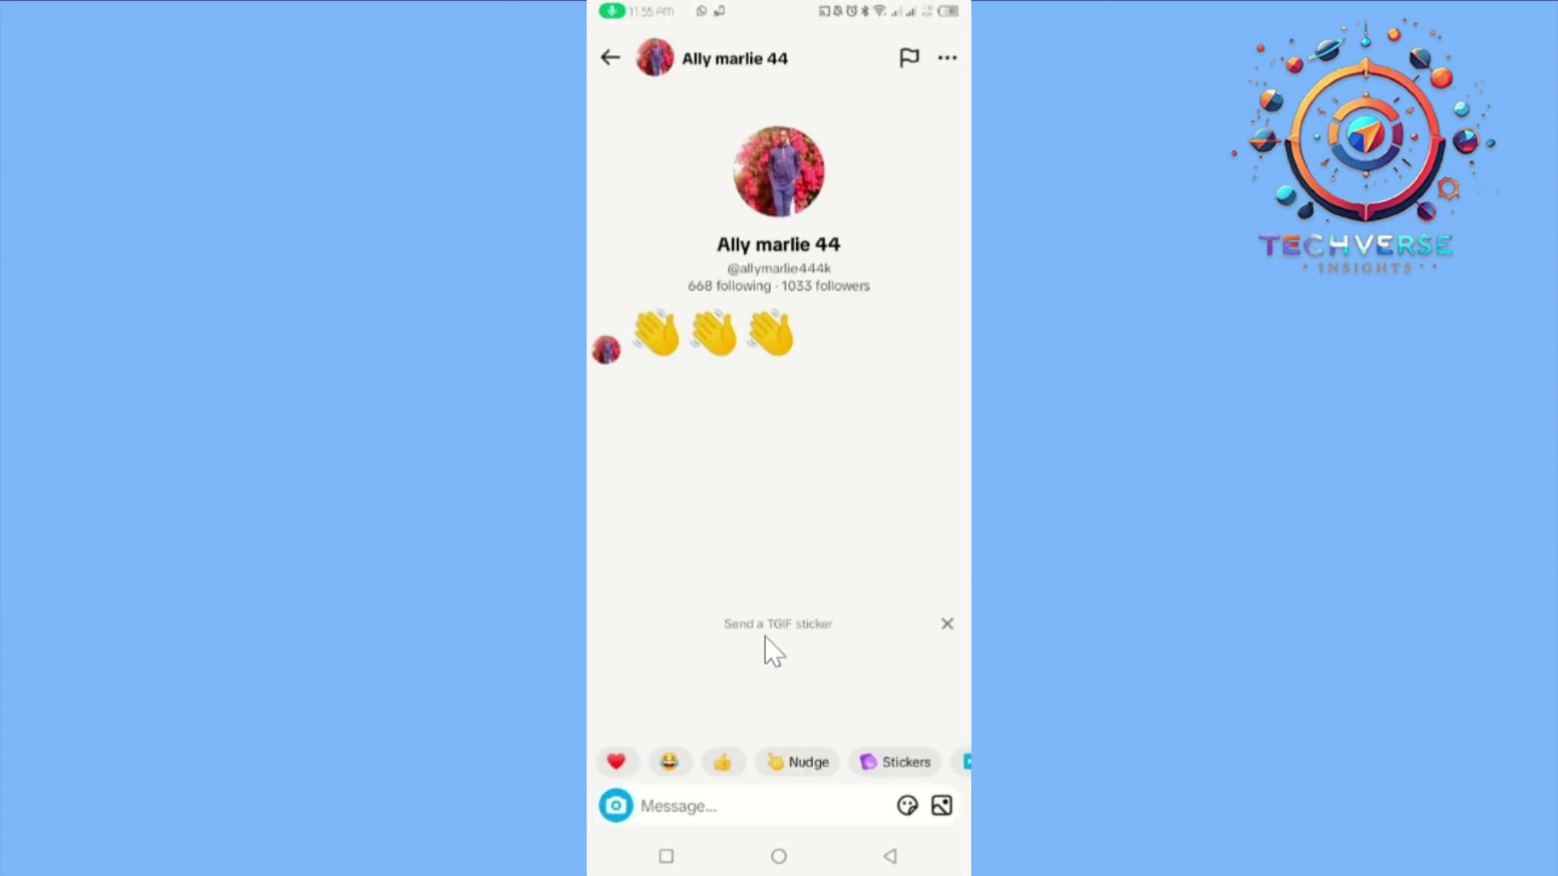
click(704, 349)
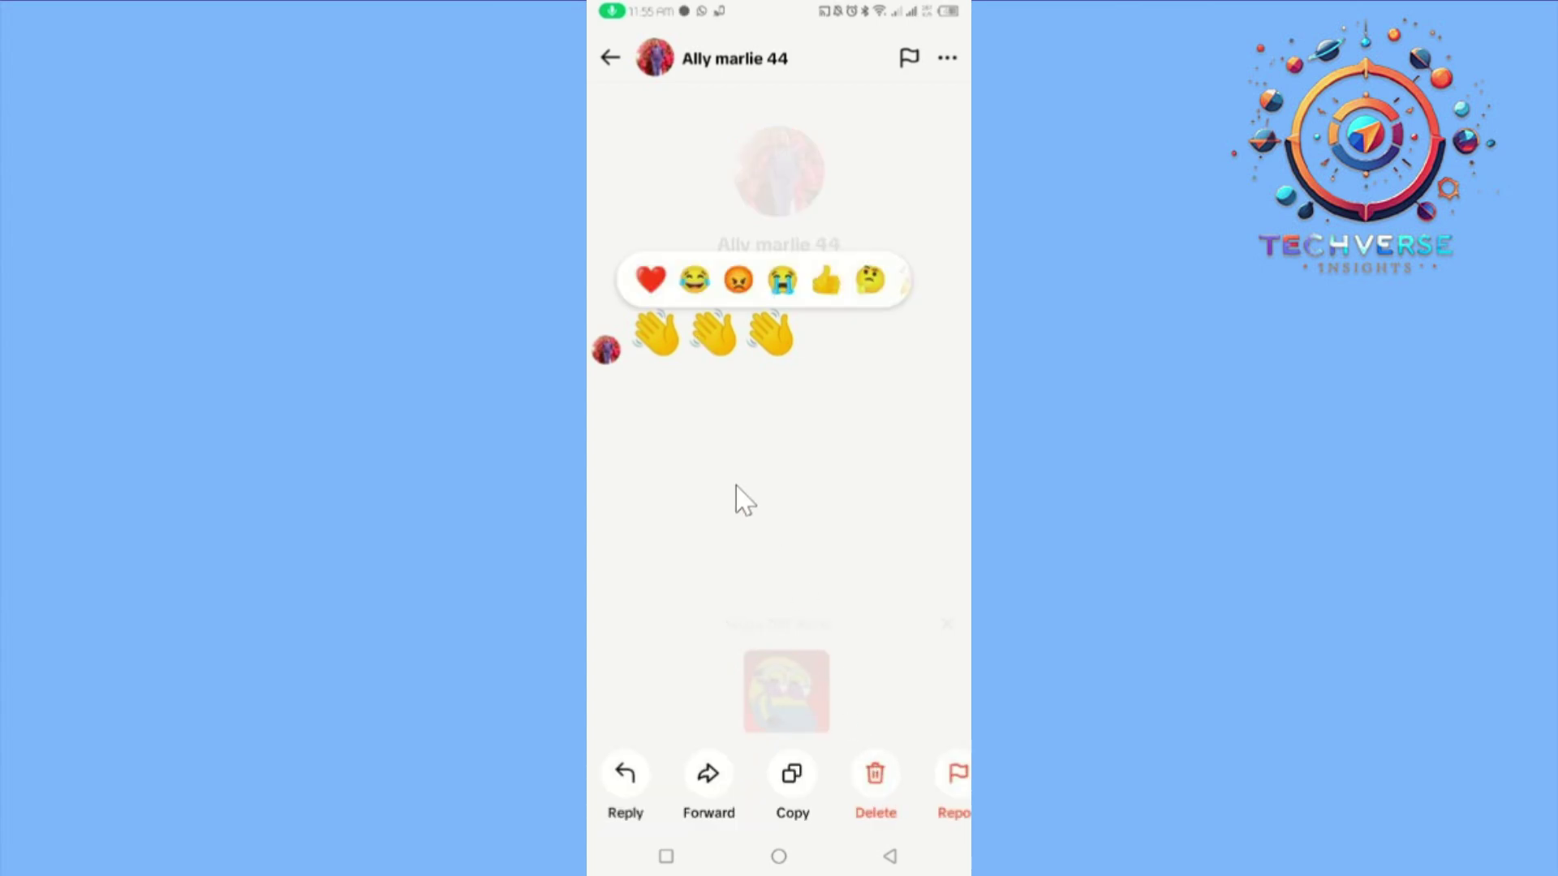
click(779, 465)
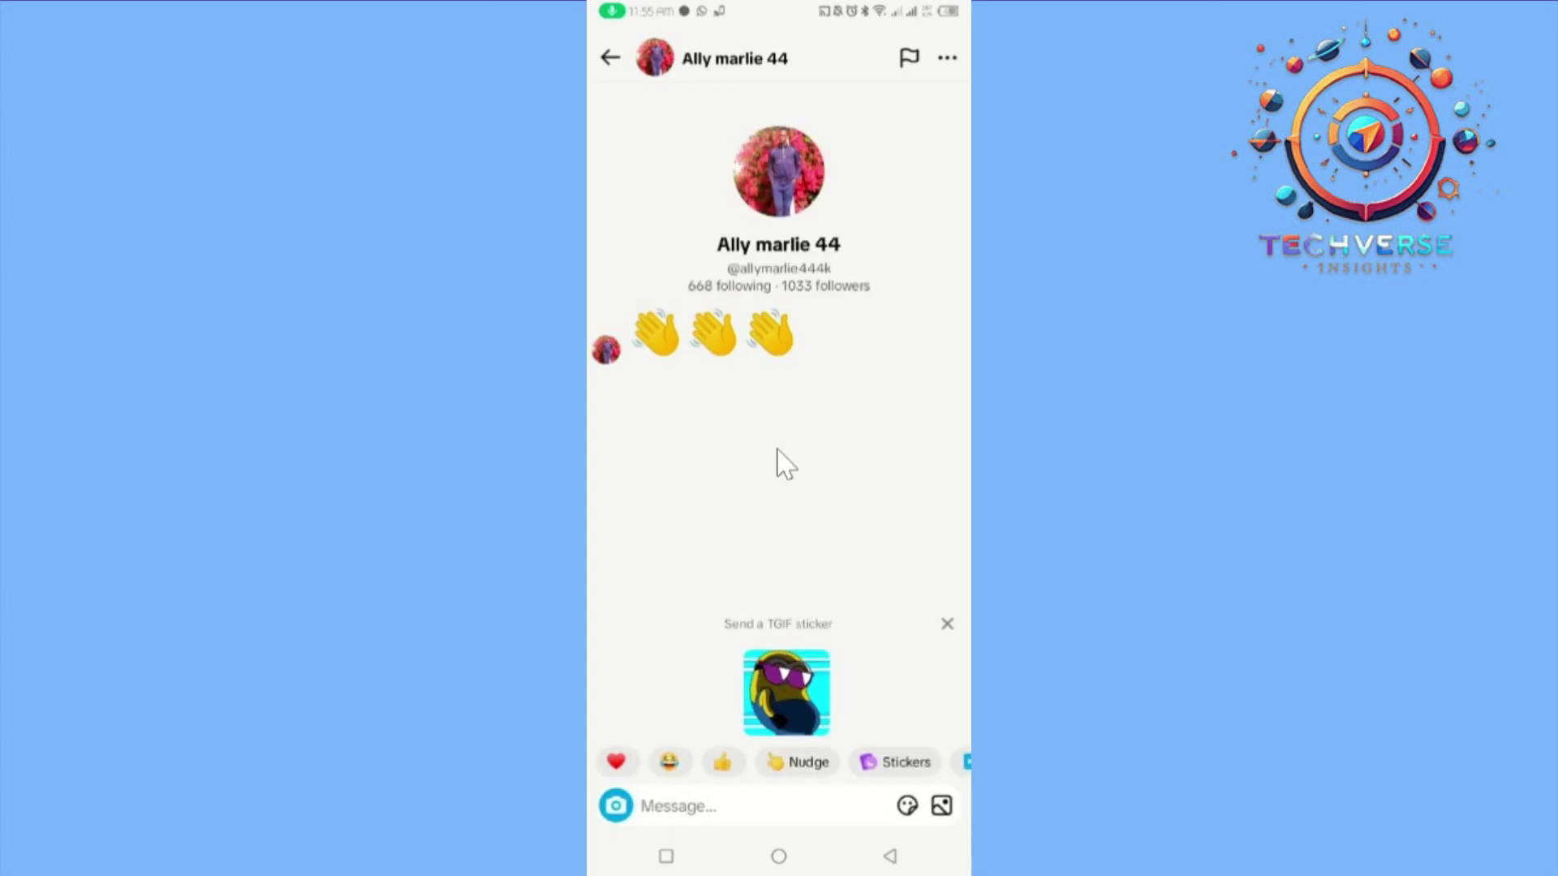
click(610, 60)
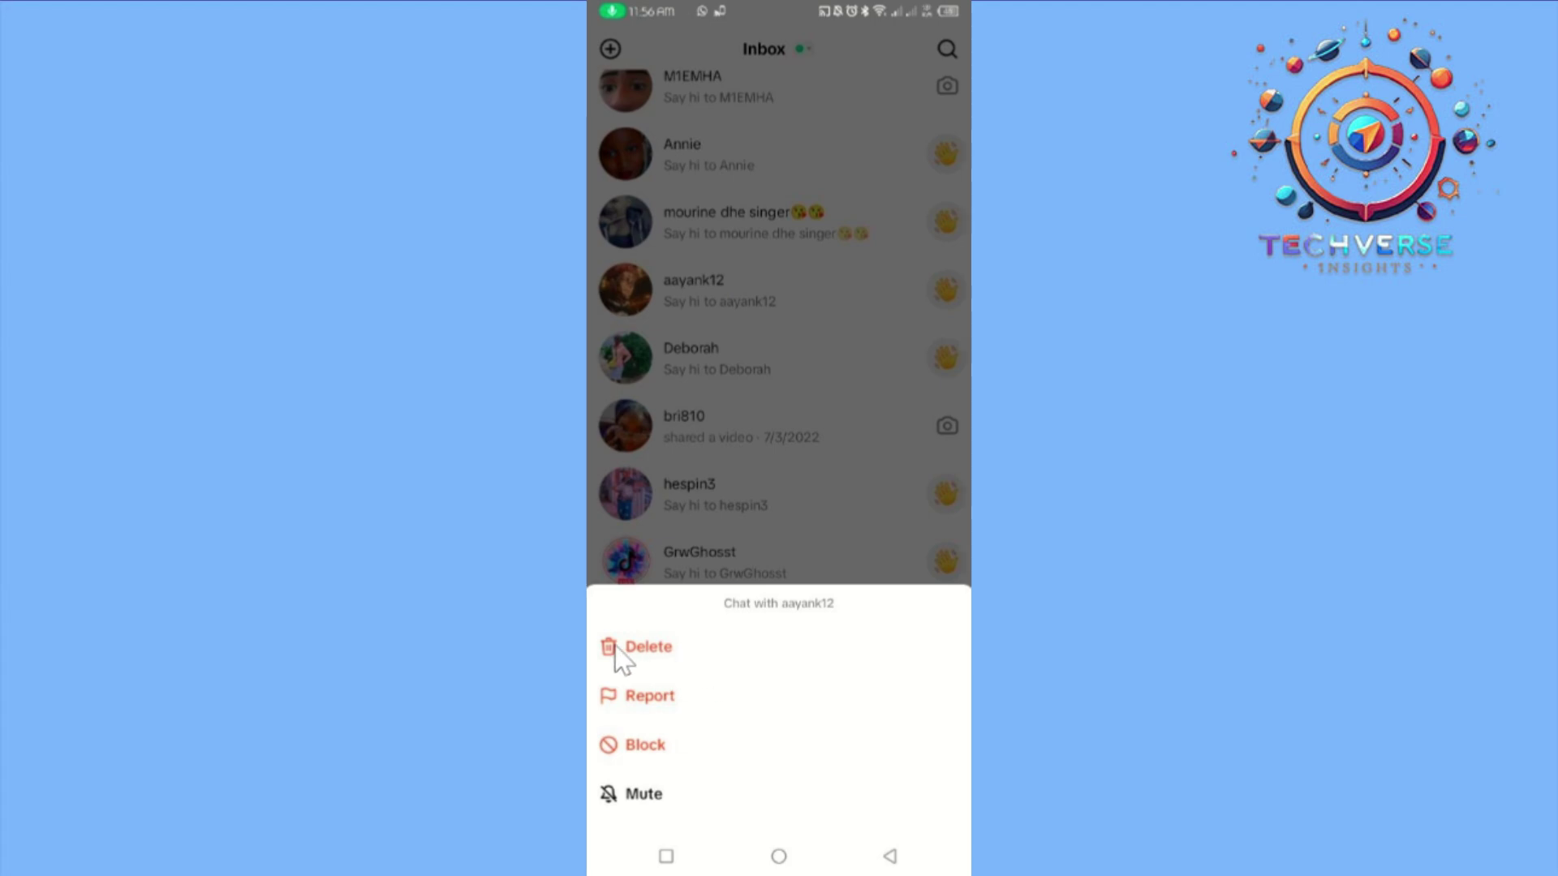
click(775, 441)
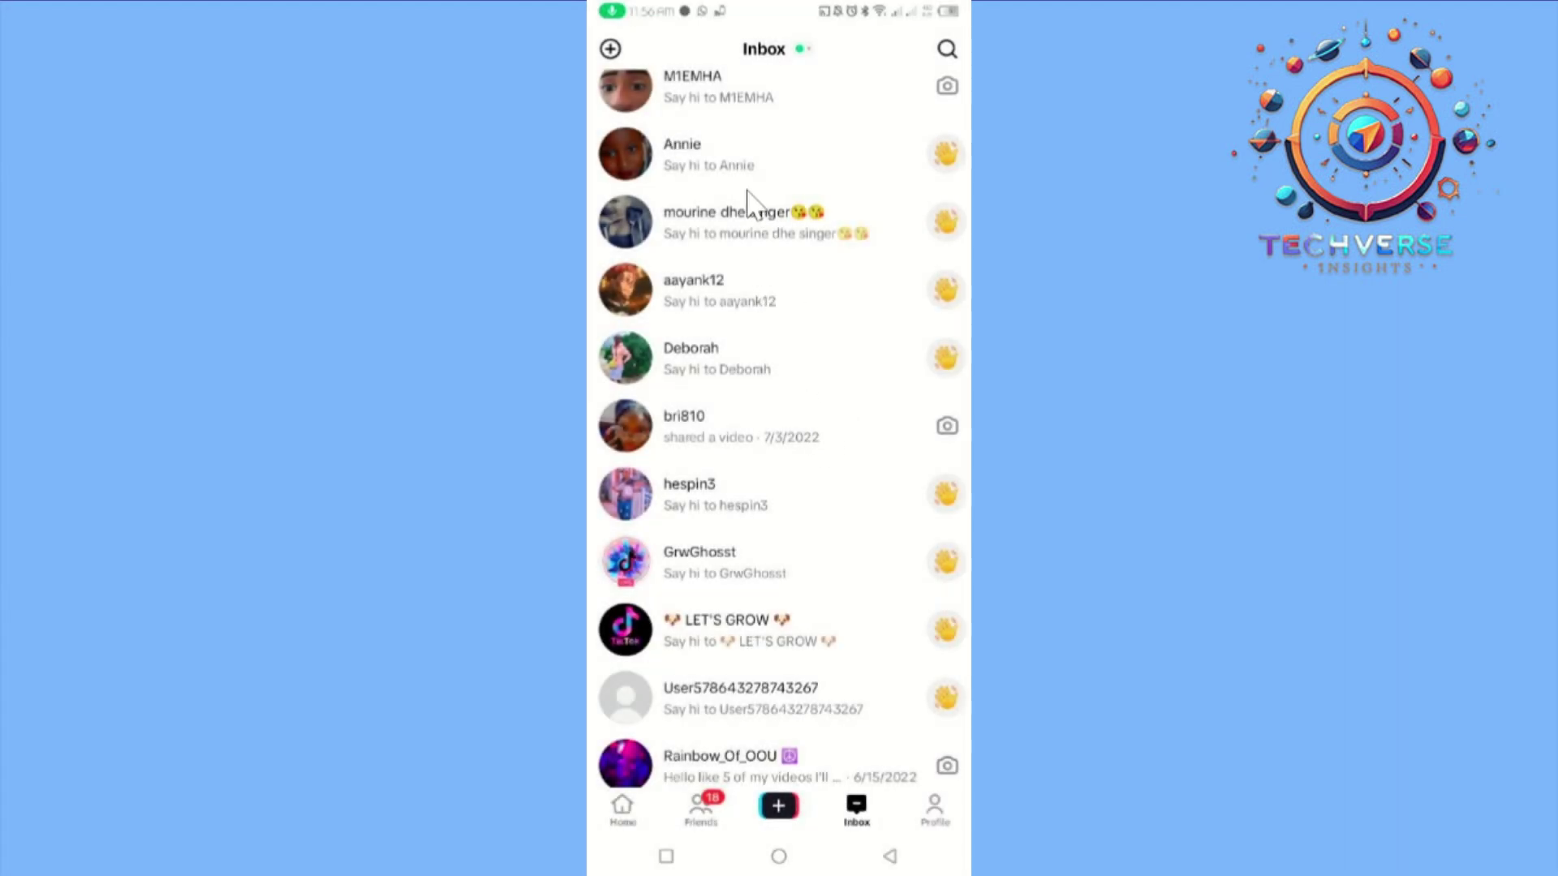